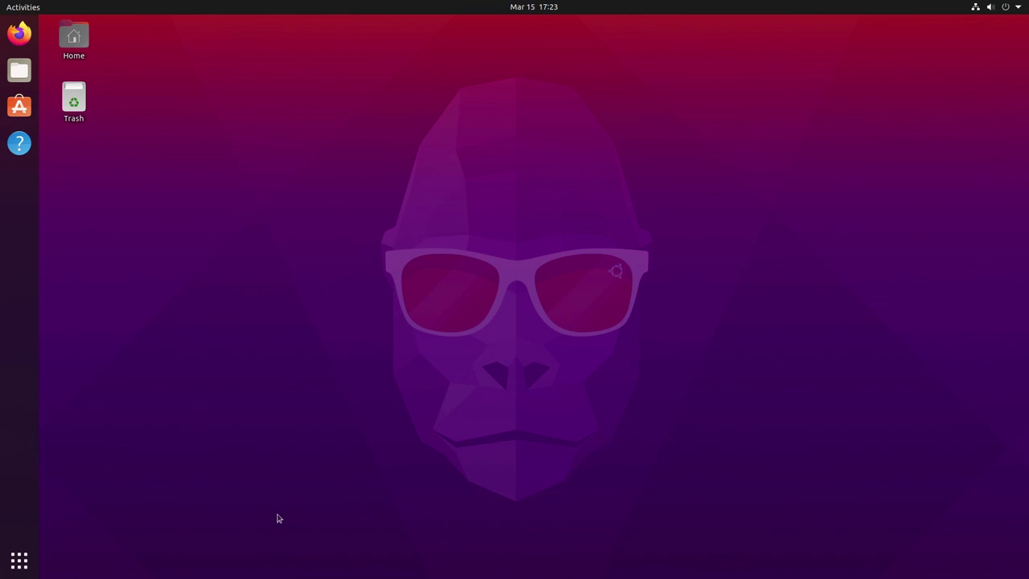
Search for the system's About page in Settings and examine the OS and windowing system details.
left_click(19, 560)
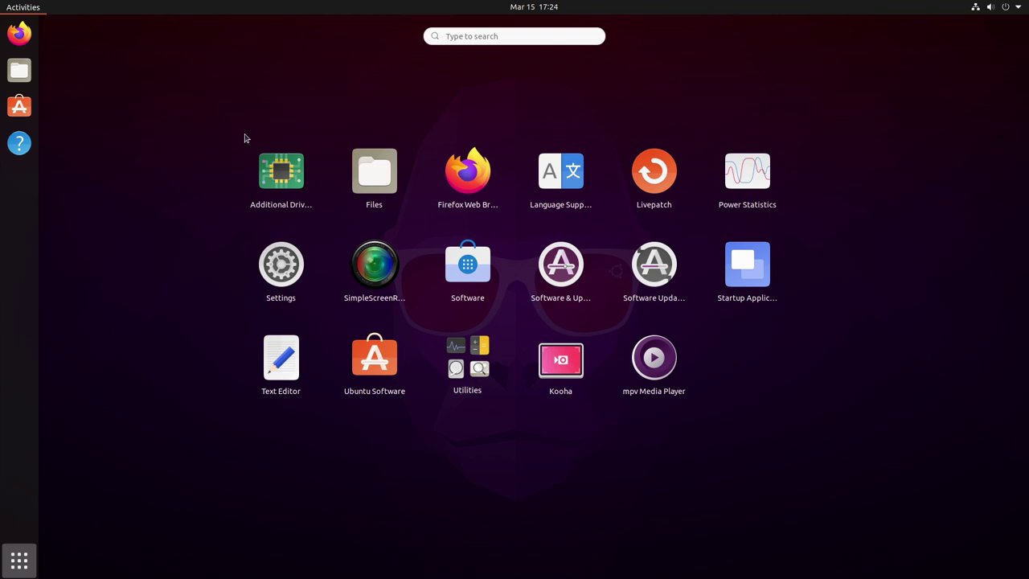
type("about")
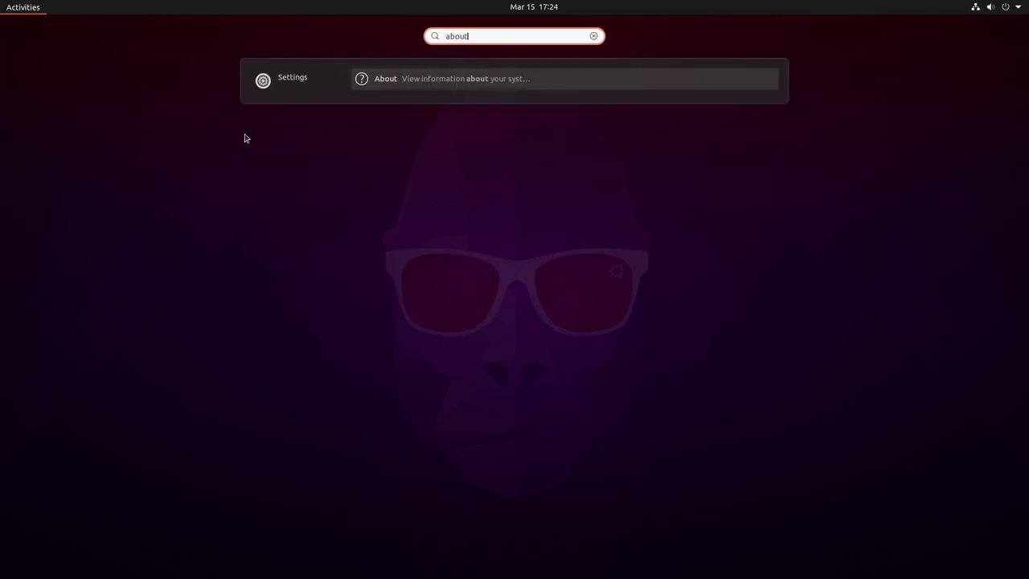
left_click(465, 78)
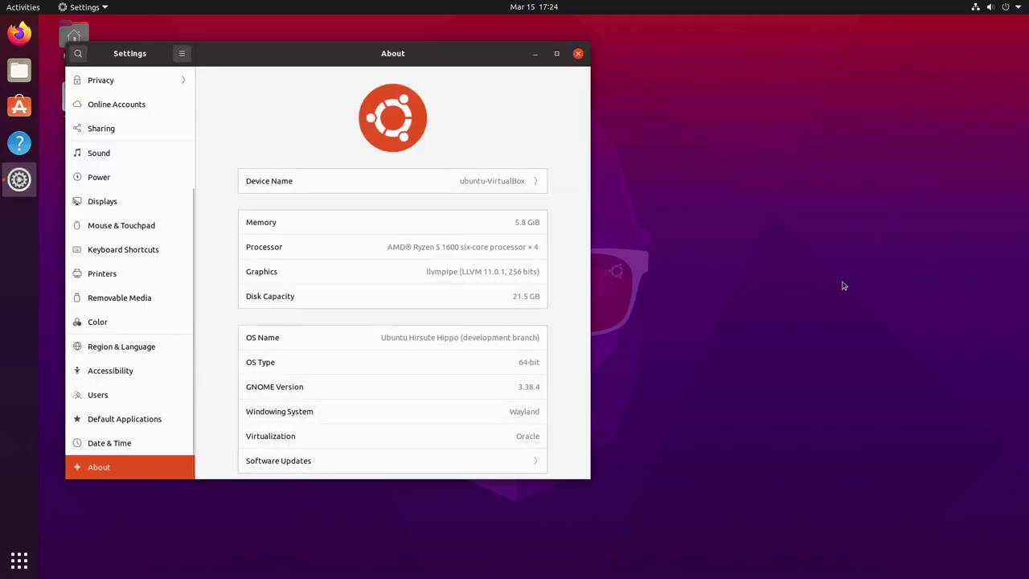
scroll(482, 297, "down", 1)
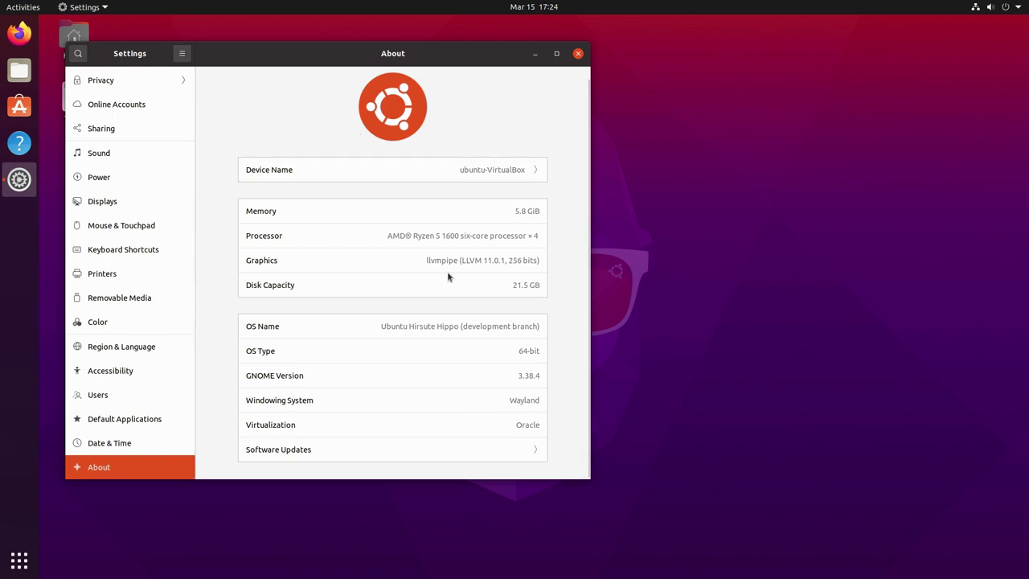
left_click(578, 53)
Launch SimpleScreenRecorder, acknowledge the unsupported window system warning, and move its window toward the middle of the desktop.
left_click(19, 561)
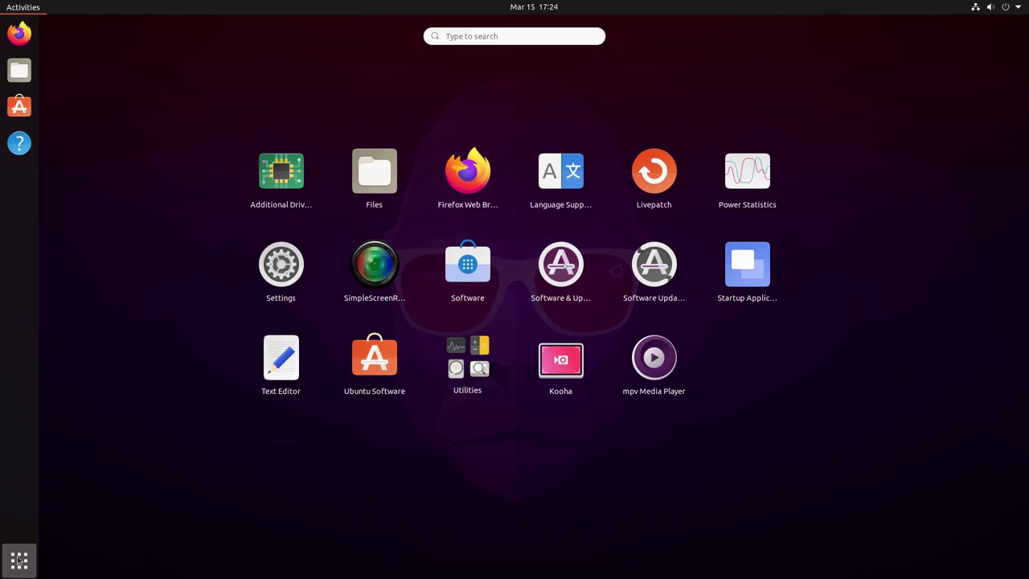
type("sim")
left_click(526, 105)
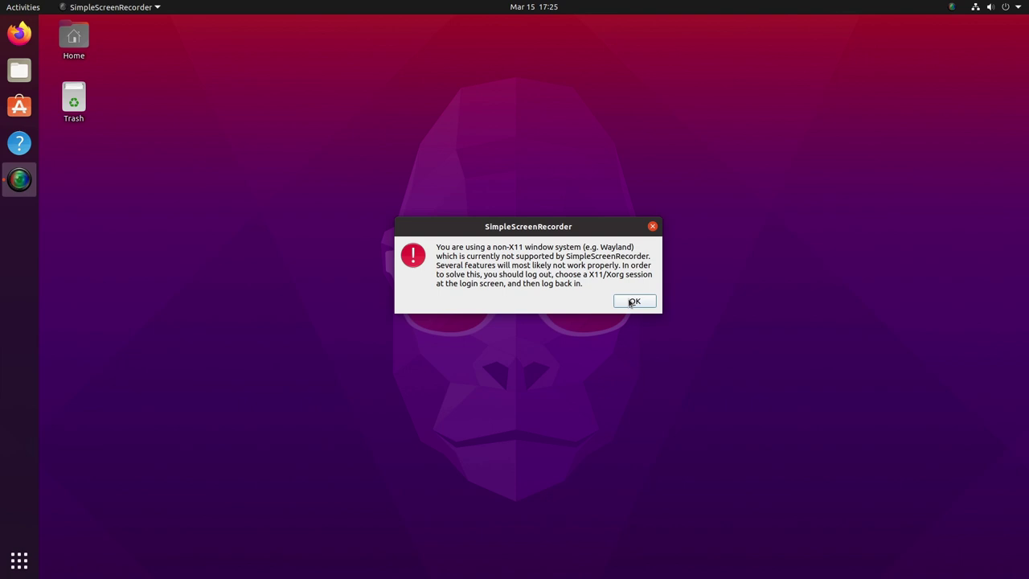
left_click(632, 301)
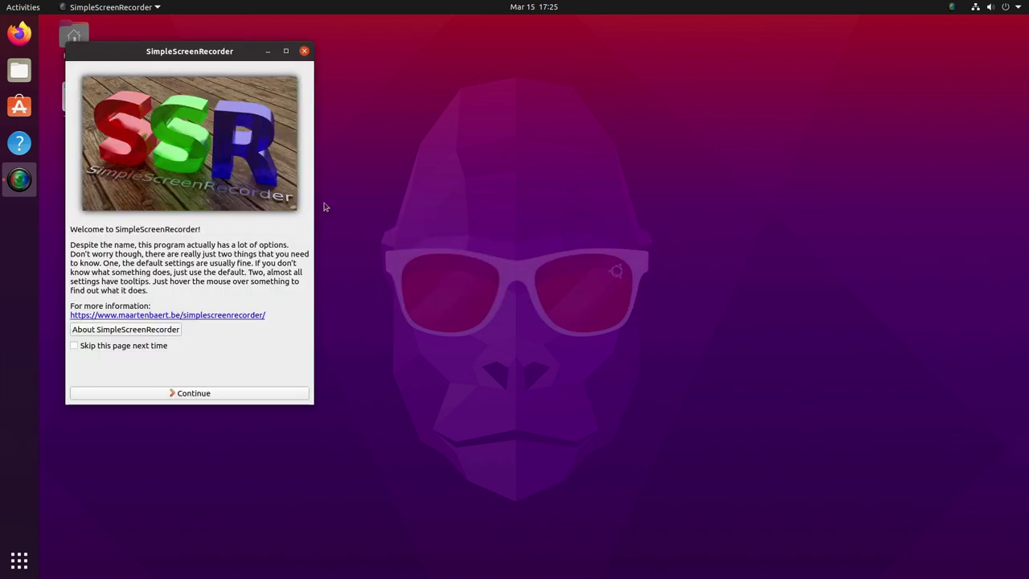
left_click_drag(195, 52, 572, 78)
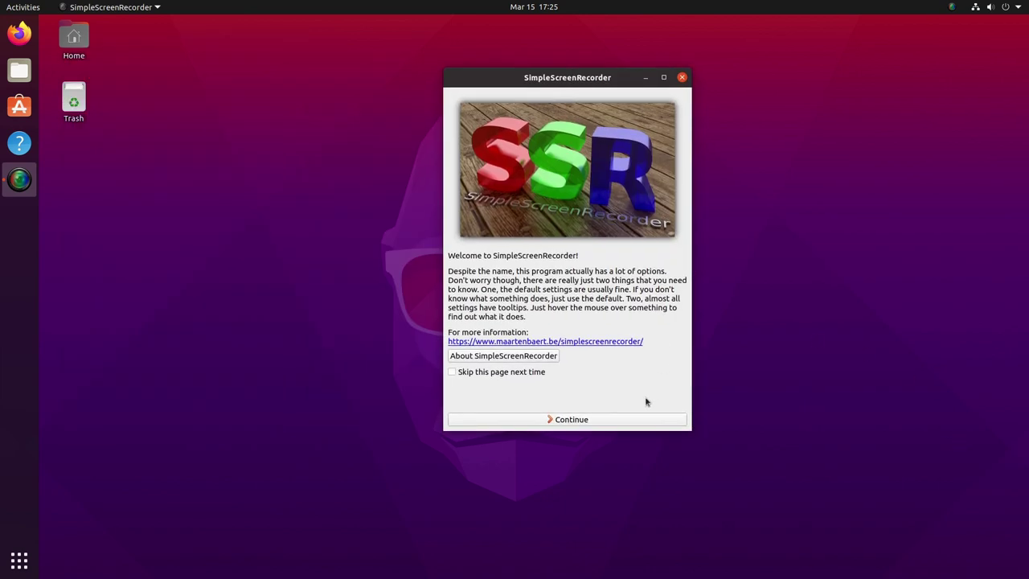
Accept the default full-screen input and Matroska (MKV) output settings, and start the recording preview.
left_click(600, 419)
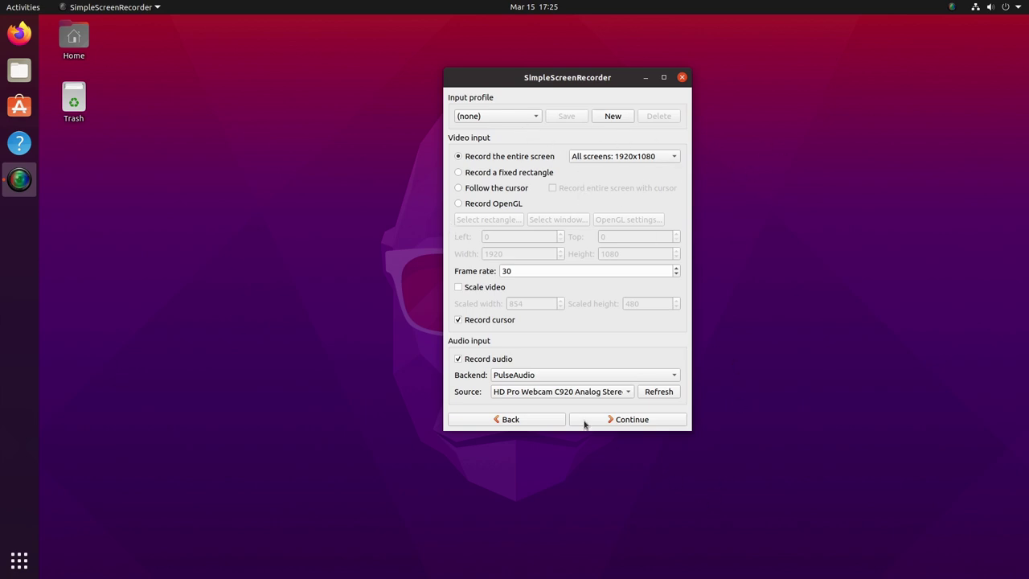
left_click(647, 419)
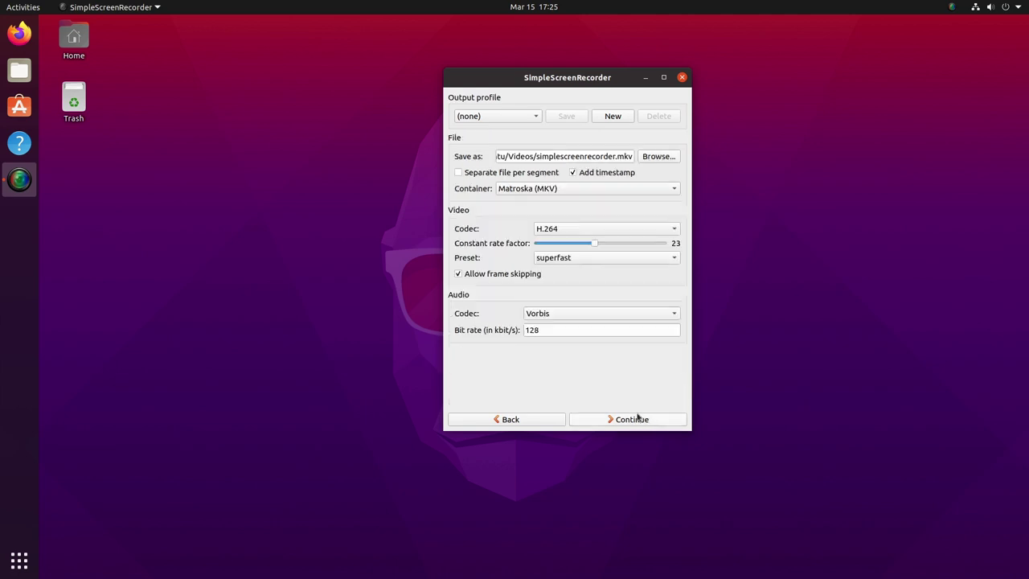
left_click(665, 420)
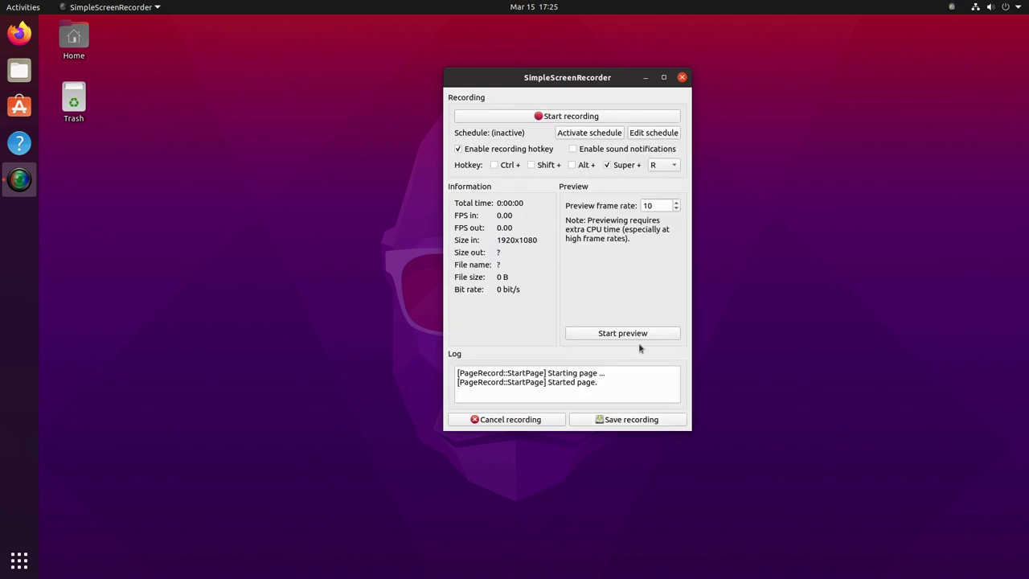
left_click(648, 338)
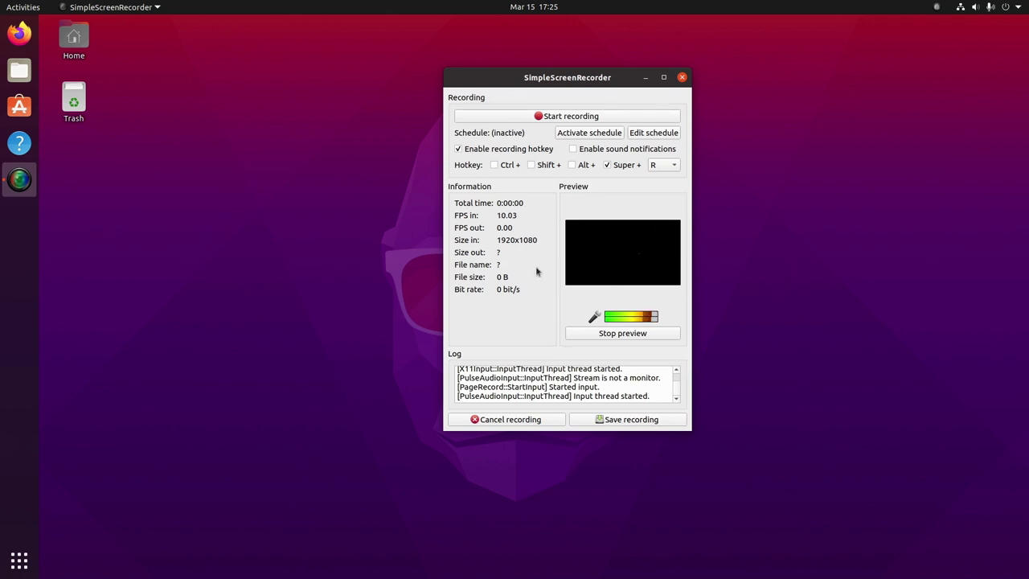
Record a short clip of the entire screen, save it, and close the recorder.
left_click(582, 116)
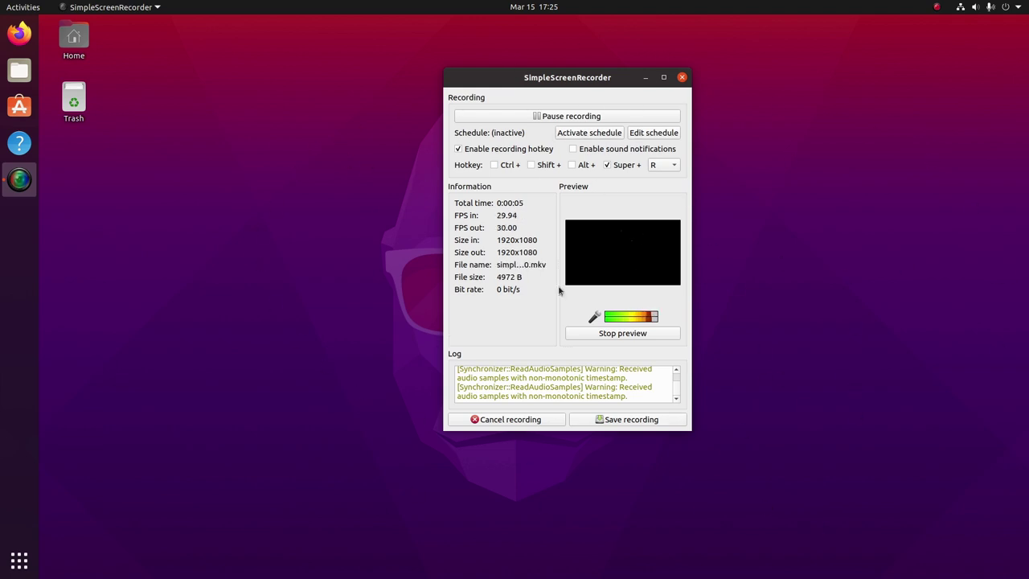
left_click(303, 234)
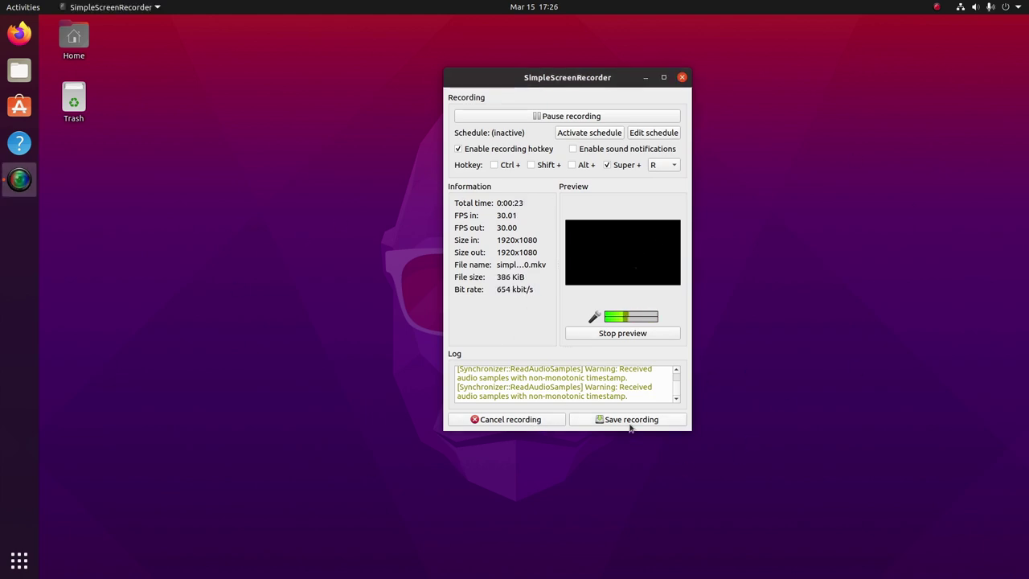
left_click(586, 116)
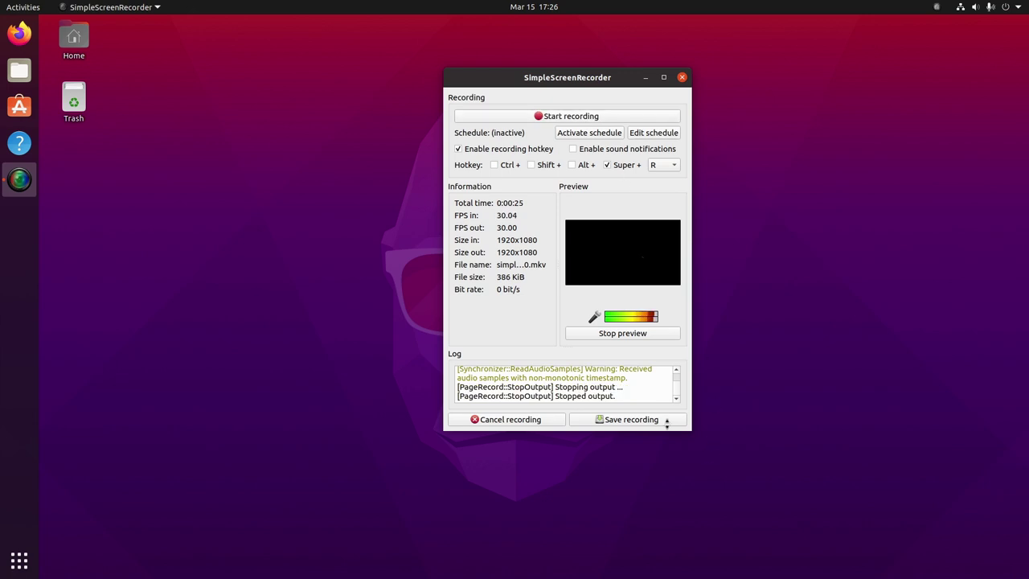
left_click(655, 424)
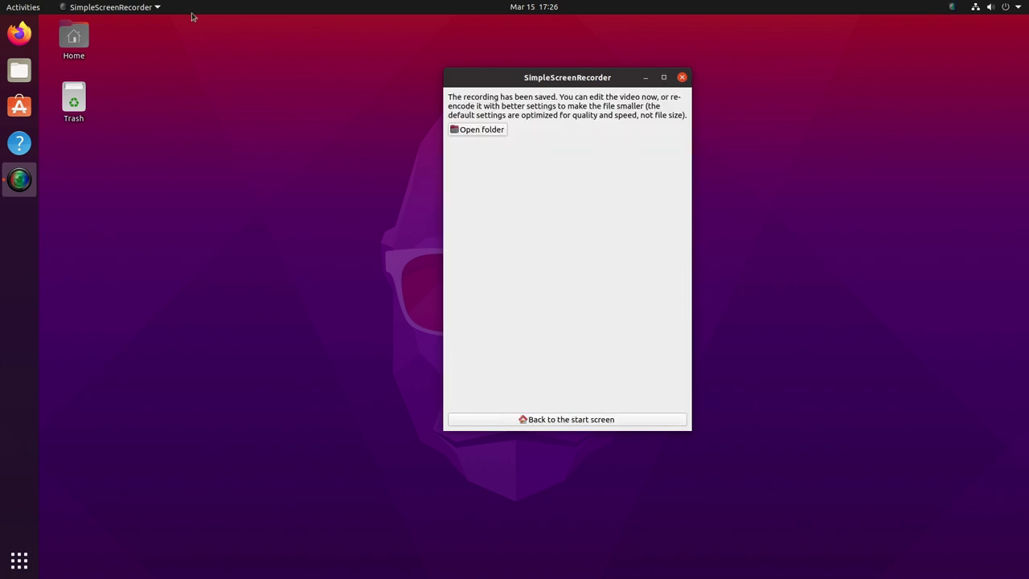
left_click(681, 77)
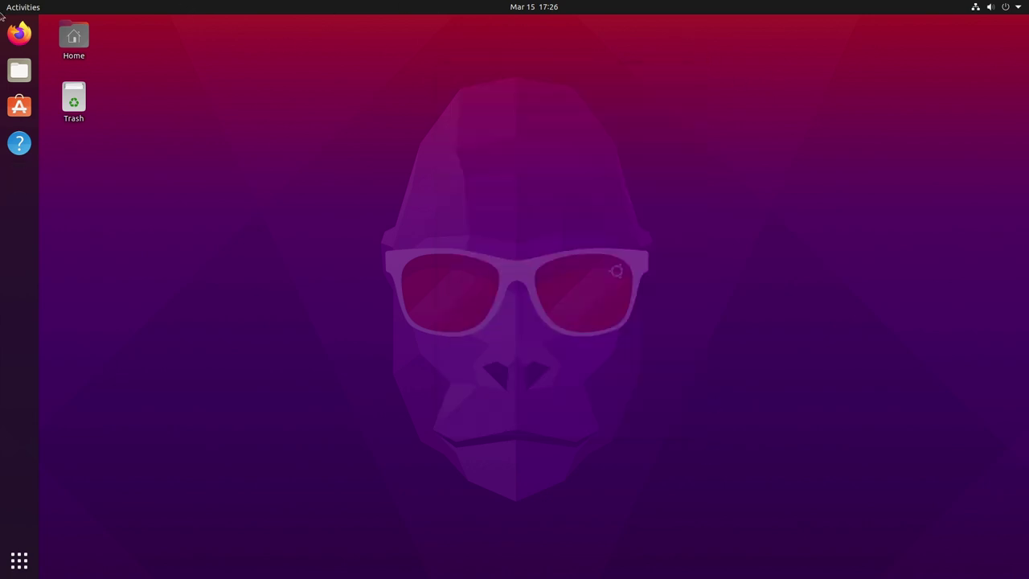
Play the new MKV recording from the Videos folder in Files to check it, and close the folder window.
double_click(92, 37)
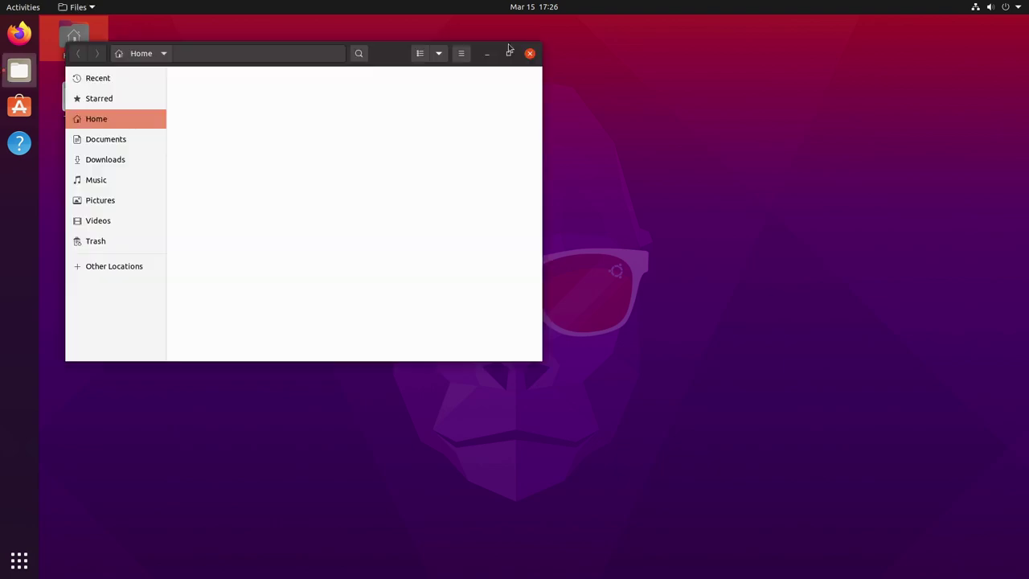
left_click(241, 136)
double_click(241, 137)
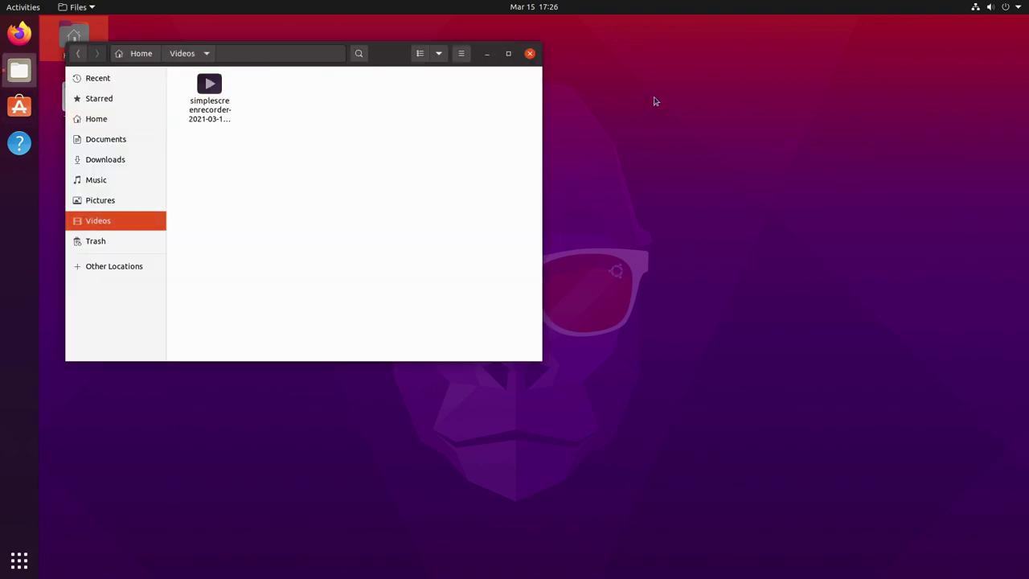
left_click_drag(396, 58, 491, 79)
left_click(300, 130)
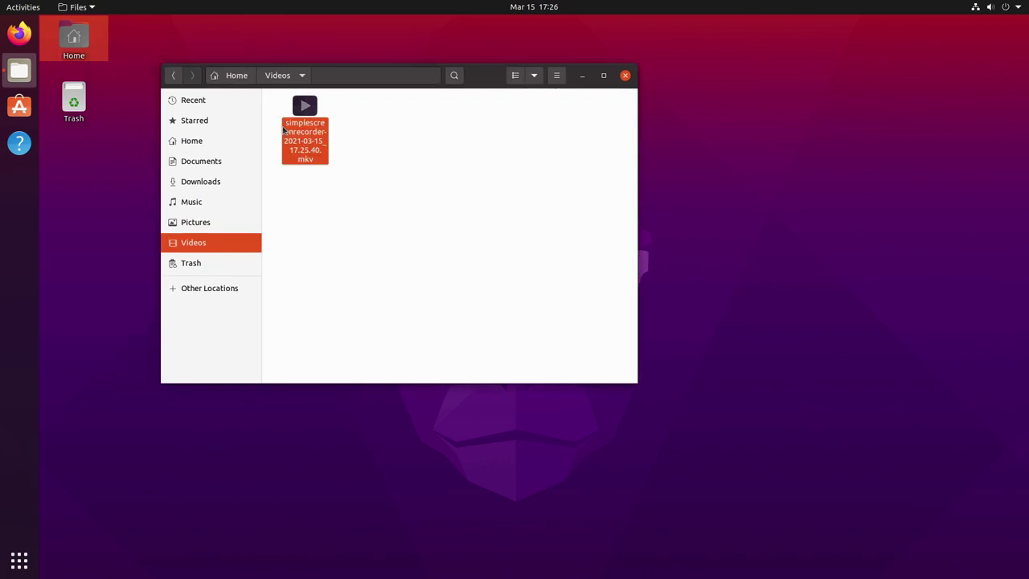
double_click(299, 132)
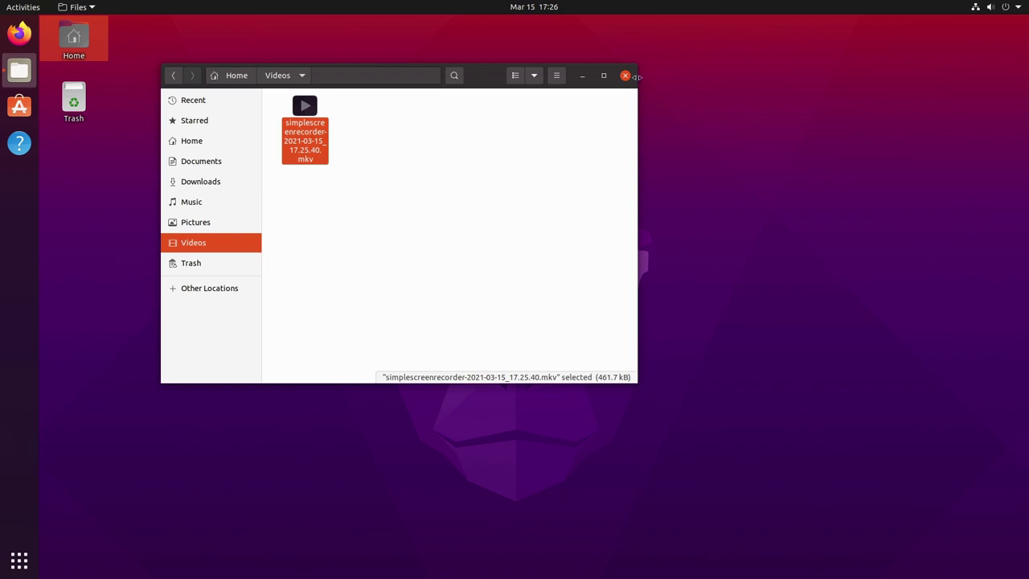
left_click(626, 76)
Launch the Kooha screen recorder and move its window toward the middle of the desktop.
left_click(18, 563)
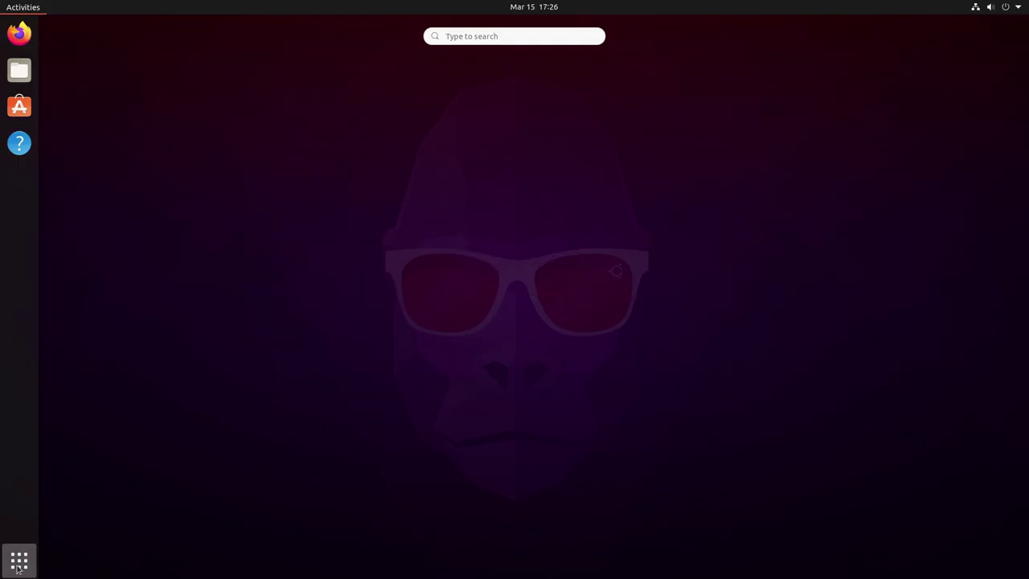
type("kol")
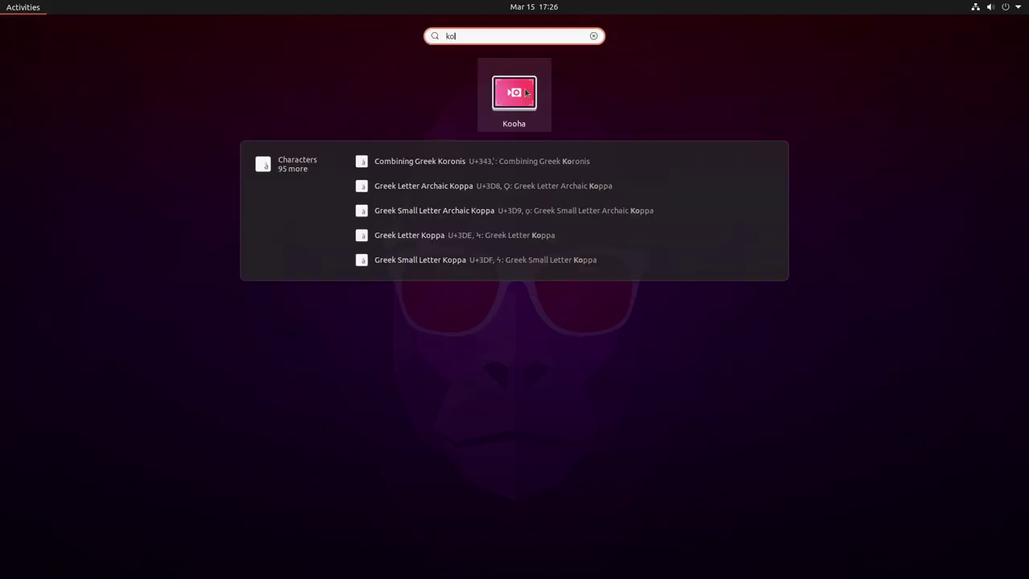
left_click(525, 92)
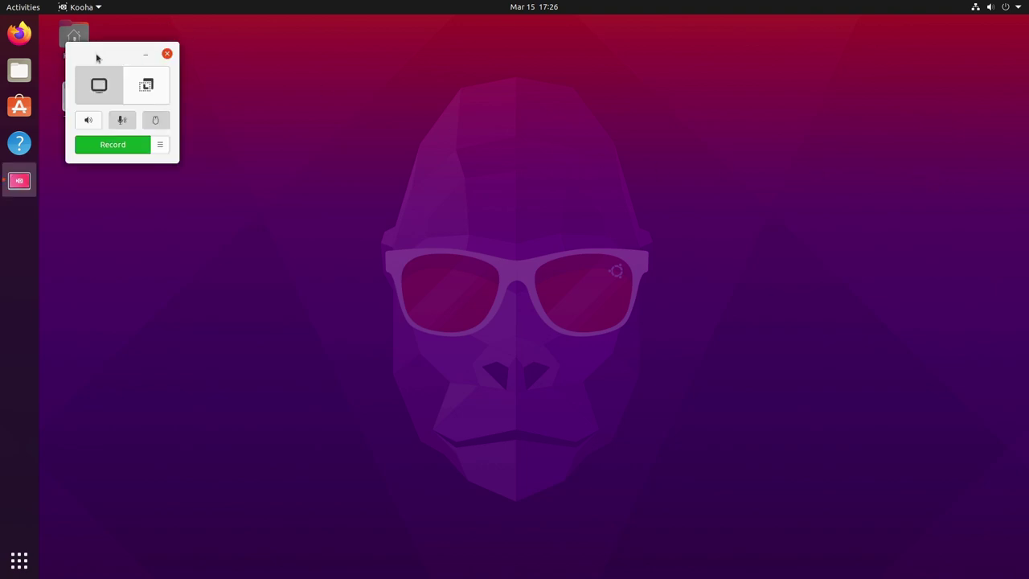
left_click_drag(97, 56, 446, 116)
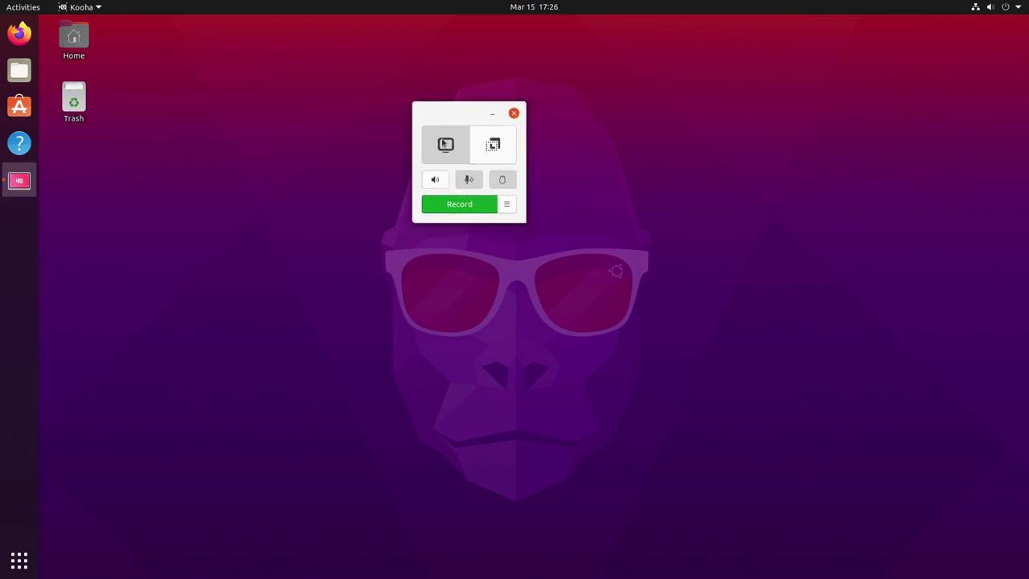
Record a short clip of a large selected area of the desktop, and return the capture mode to full screen.
left_click(498, 139)
left_click_drag(467, 109, 254, 104)
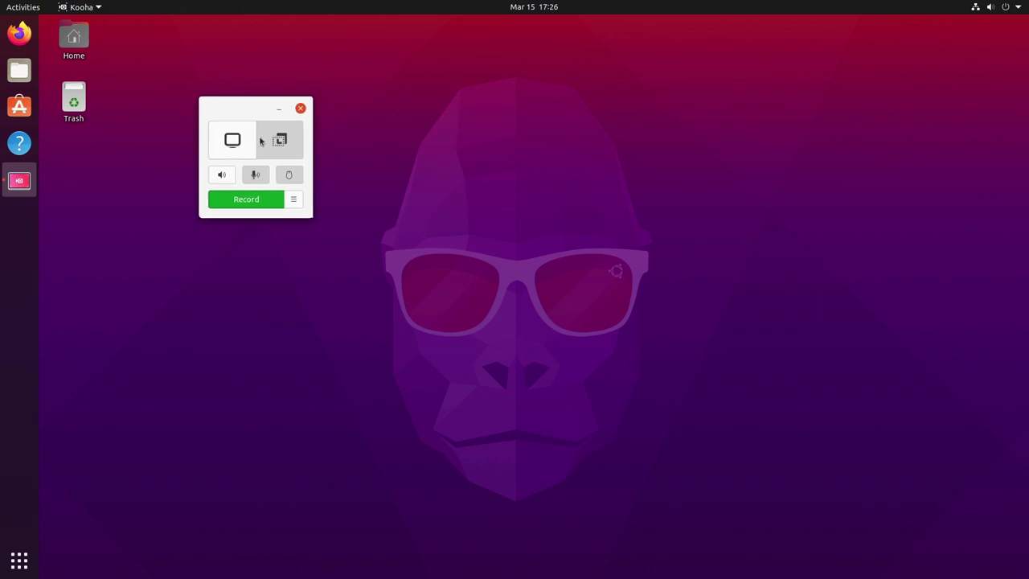
left_click(253, 201)
left_click_drag(396, 74, 940, 466)
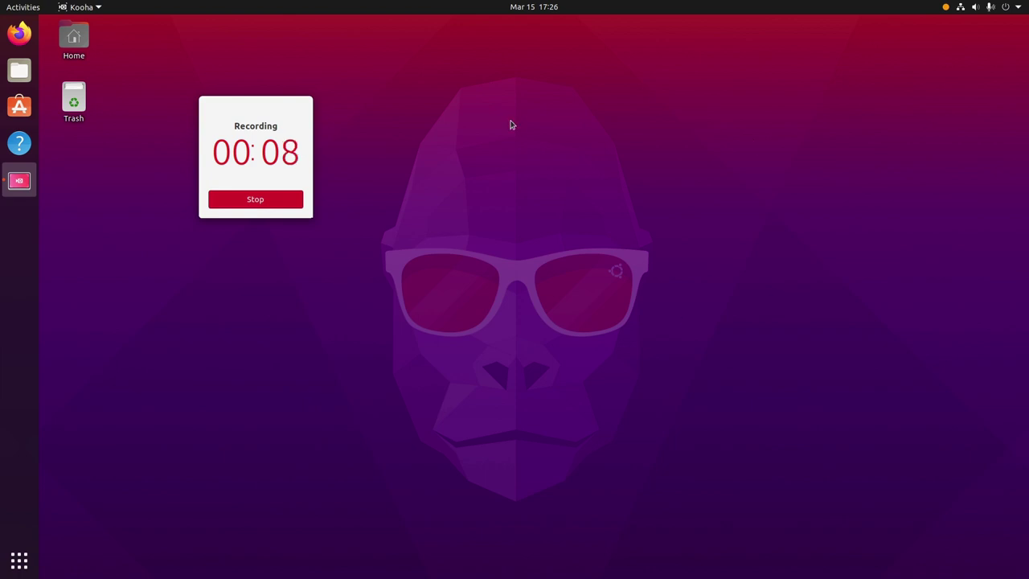
left_click(234, 200)
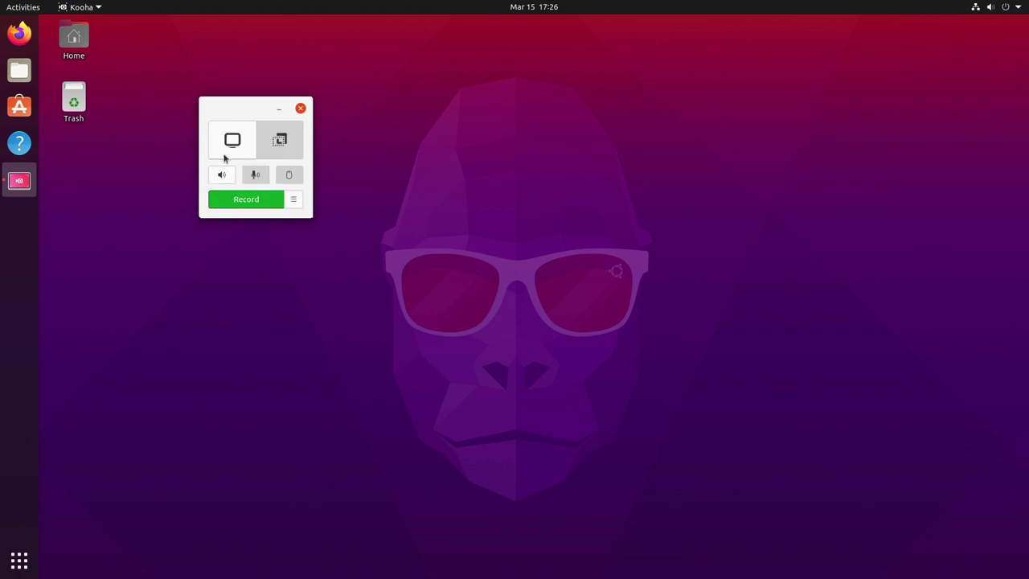
left_click(227, 156)
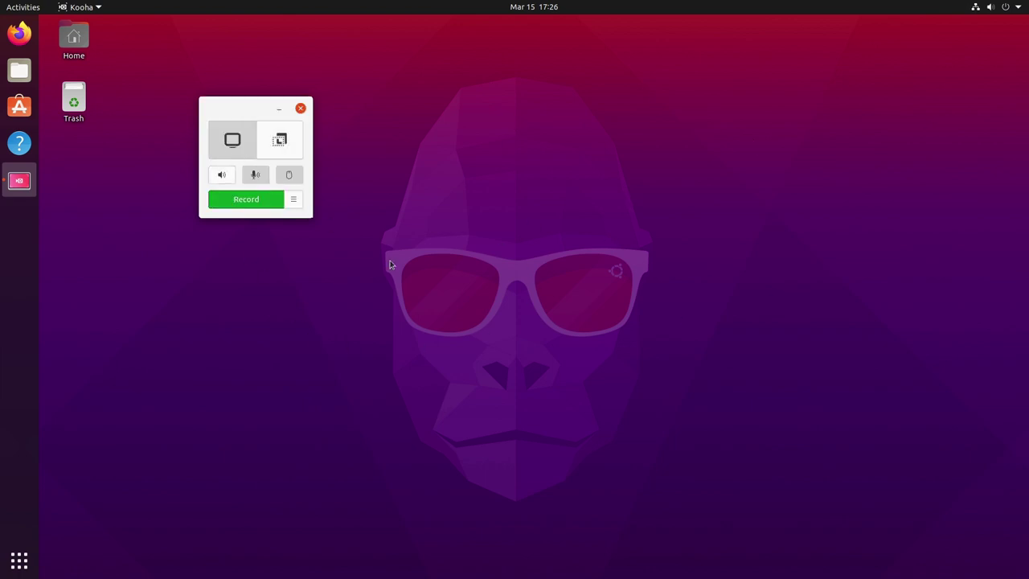
Examine Kooha's recording delay choices, video format choices and other menu options without changing any.
left_click(293, 199)
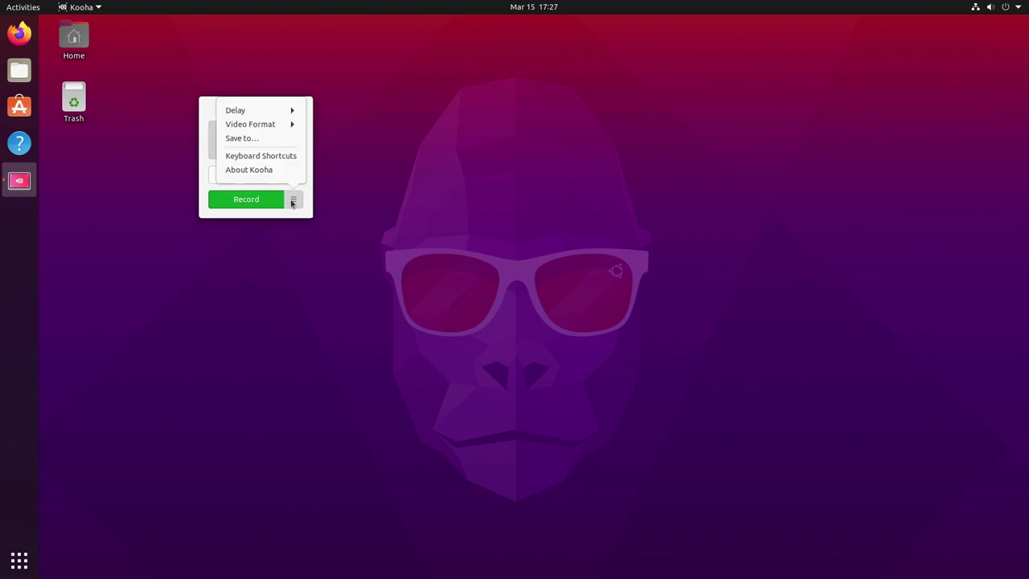
left_click(254, 111)
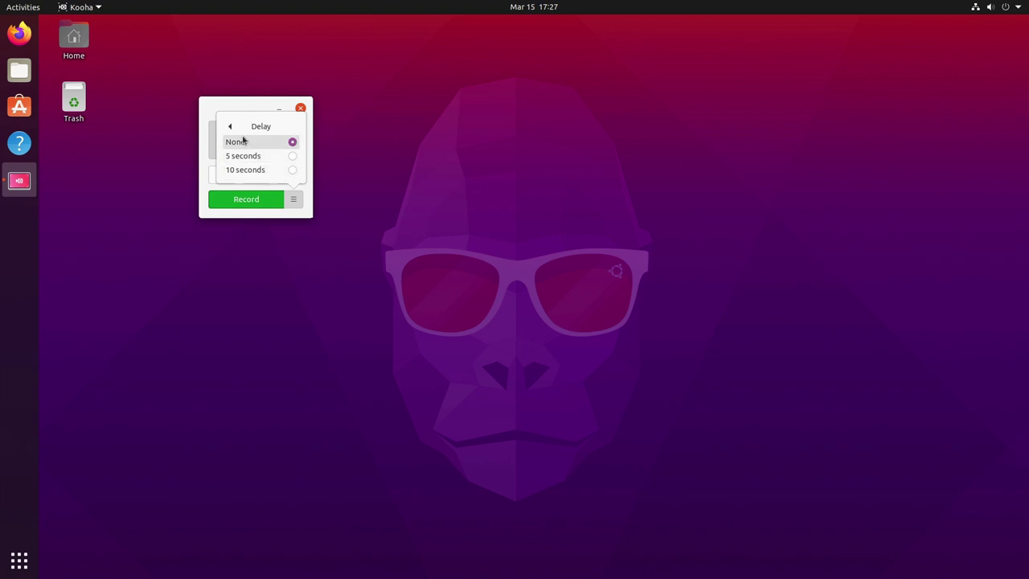
left_click(254, 127)
left_click(266, 127)
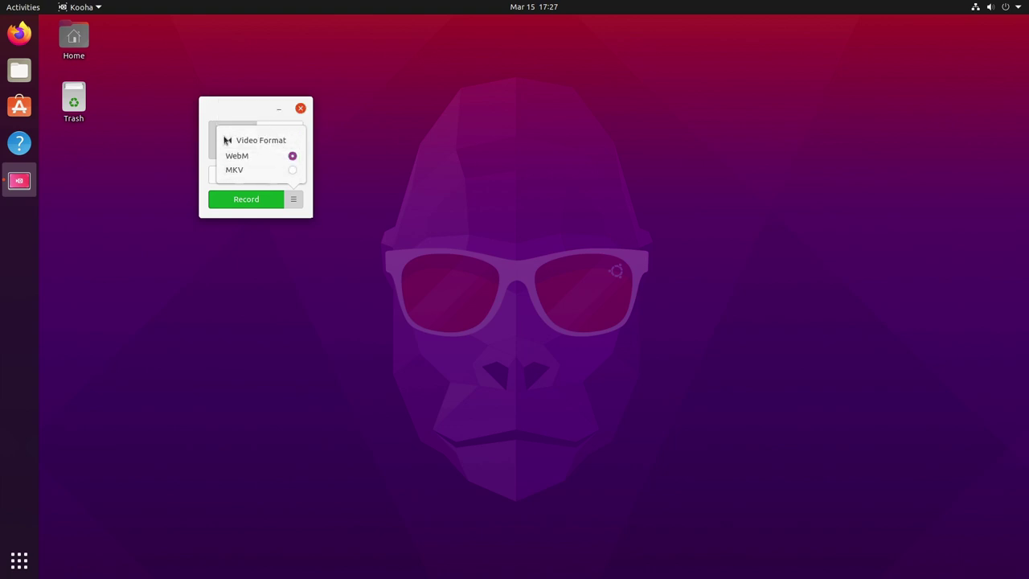
left_click(228, 139)
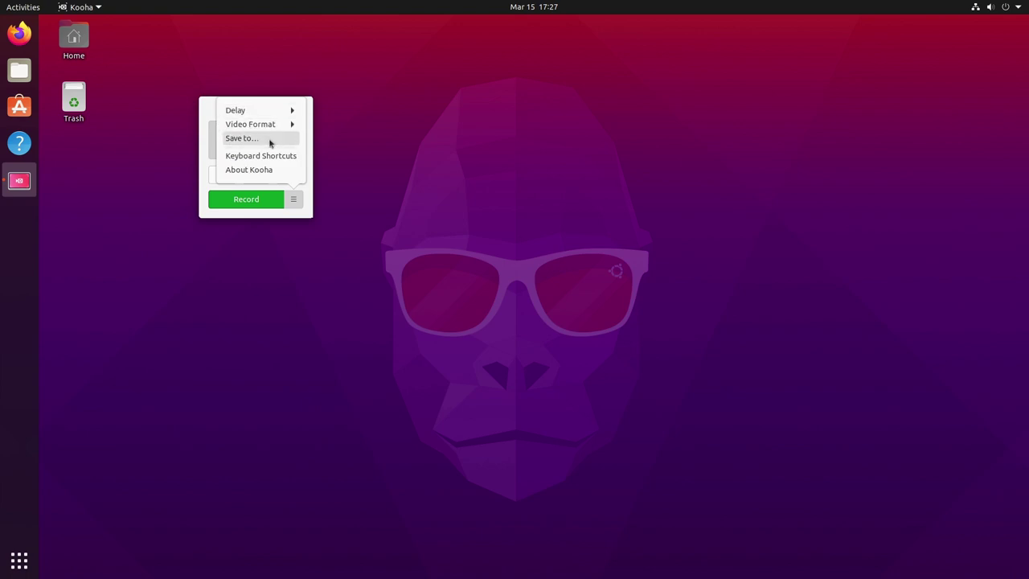
left_click(291, 199)
left_click(289, 200)
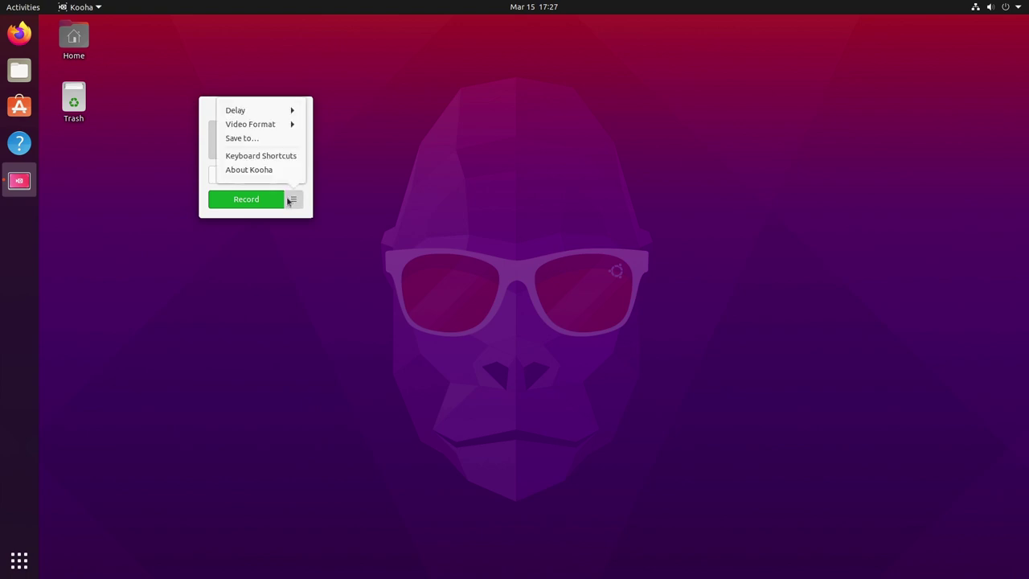
left_click(288, 205)
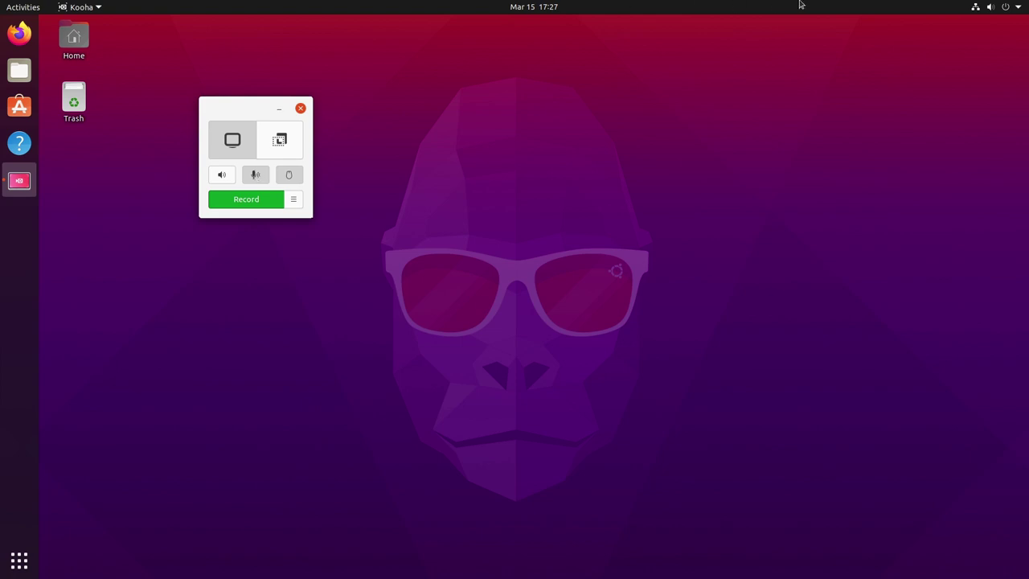
Check the system Sound settings, including the available input devices, without changing any, and close Settings.
left_click(1018, 10)
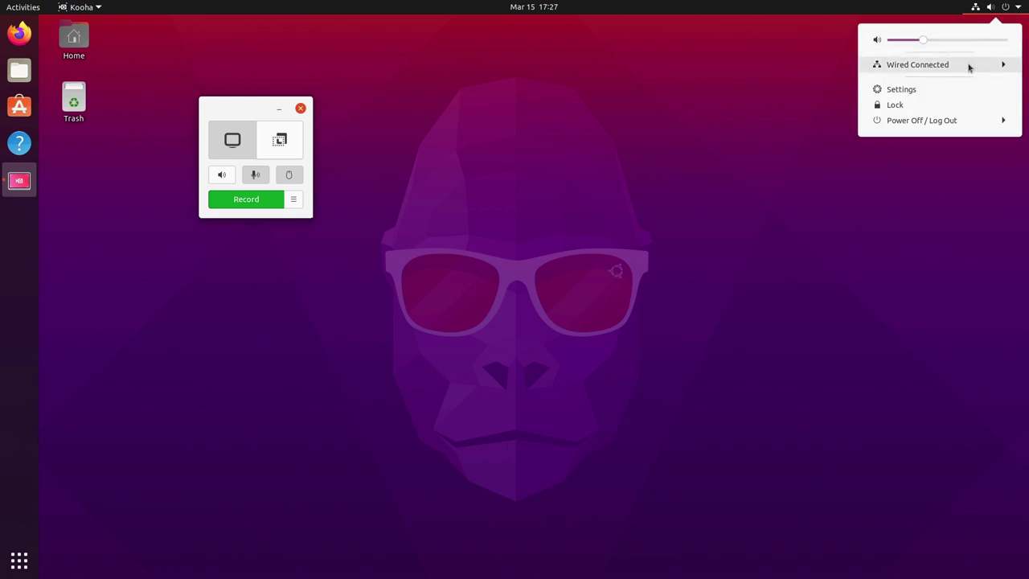
left_click(937, 90)
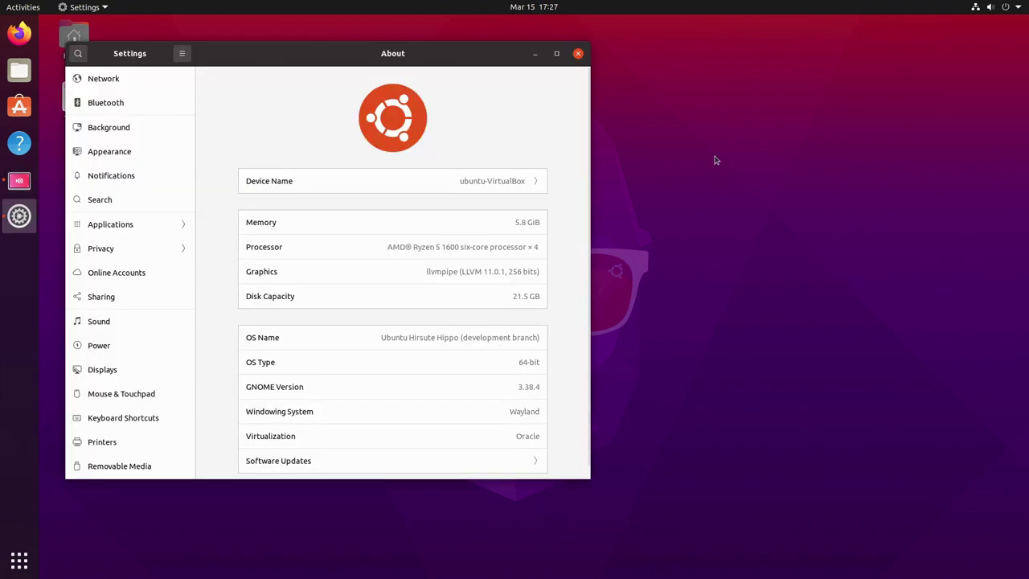
left_click_drag(381, 49, 751, 61)
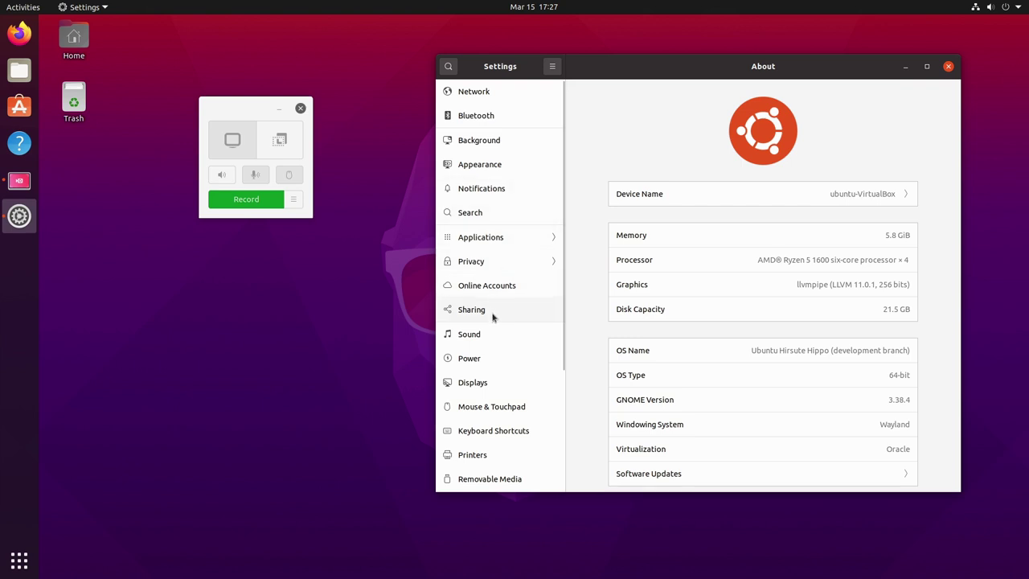
left_click(481, 338)
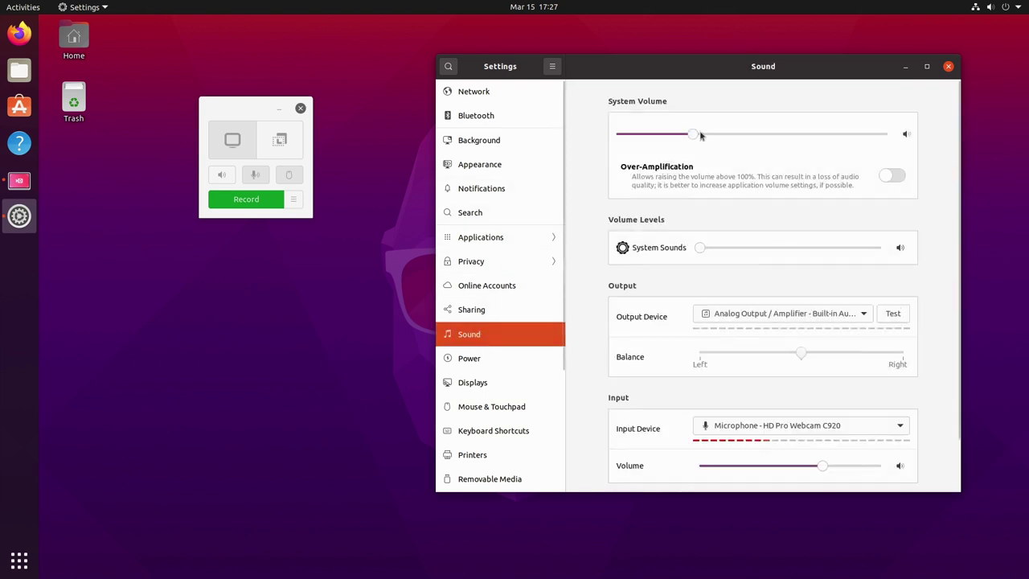
scroll(589, 255, "down", 2)
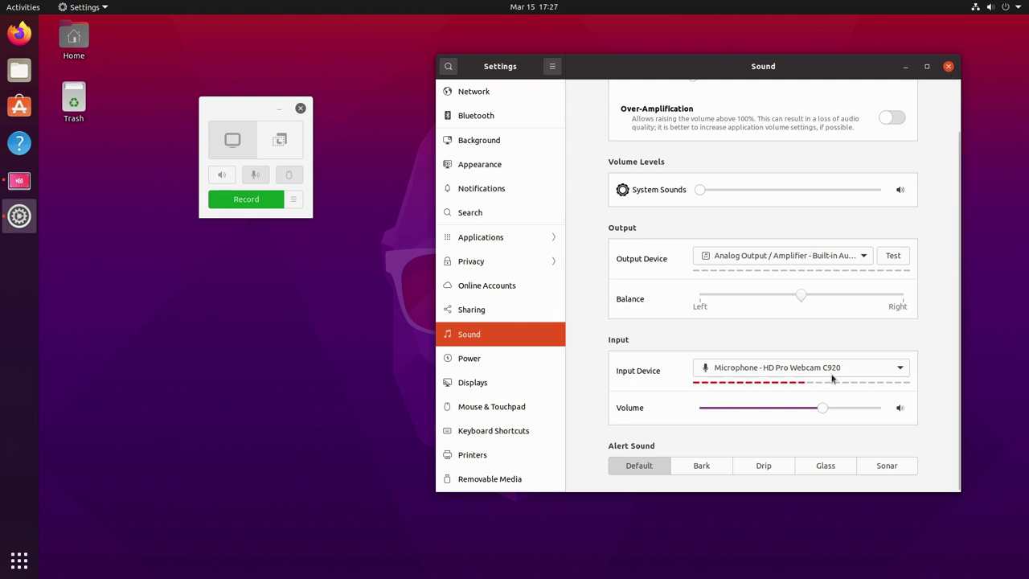
left_click(900, 372)
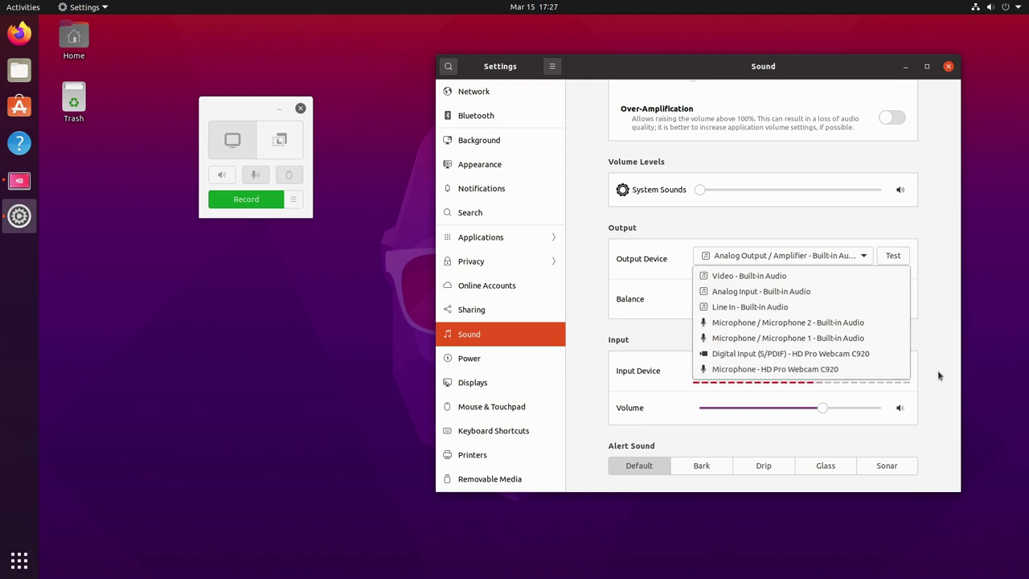
left_click(938, 376)
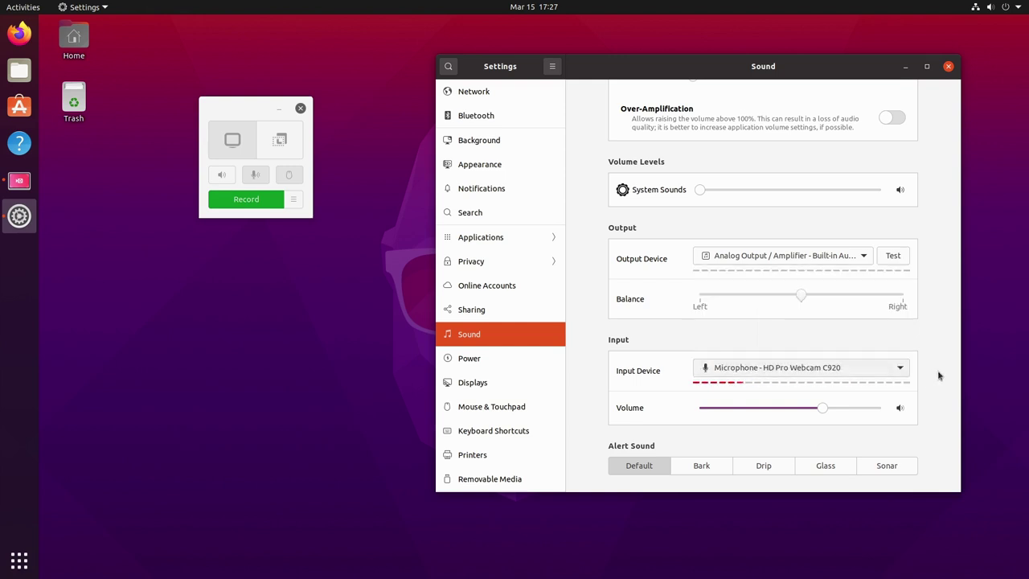
left_click(949, 66)
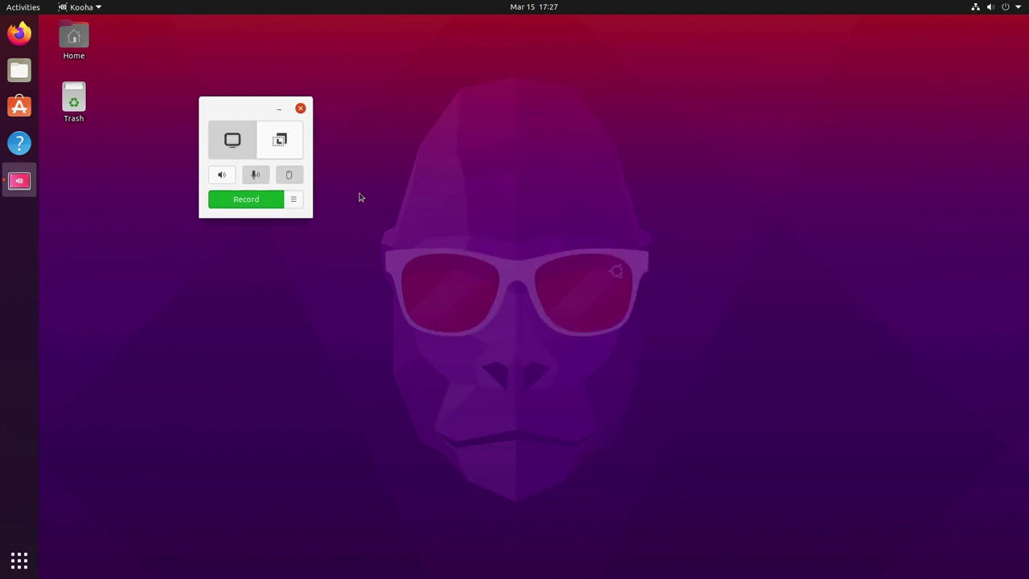
left_click(229, 182)
left_click(228, 182)
left_click(228, 183)
left_click(228, 182)
left_click(246, 200)
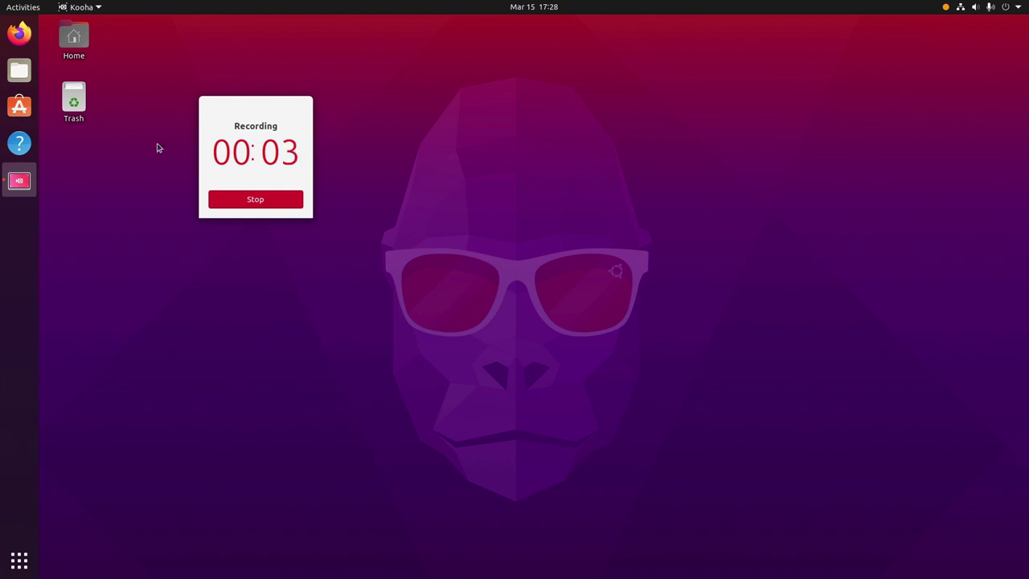
Minimize and restore Kooha's window during the recording, and finish by stopping the recording and closing Kooha.
right_click(280, 110)
left_click(289, 130)
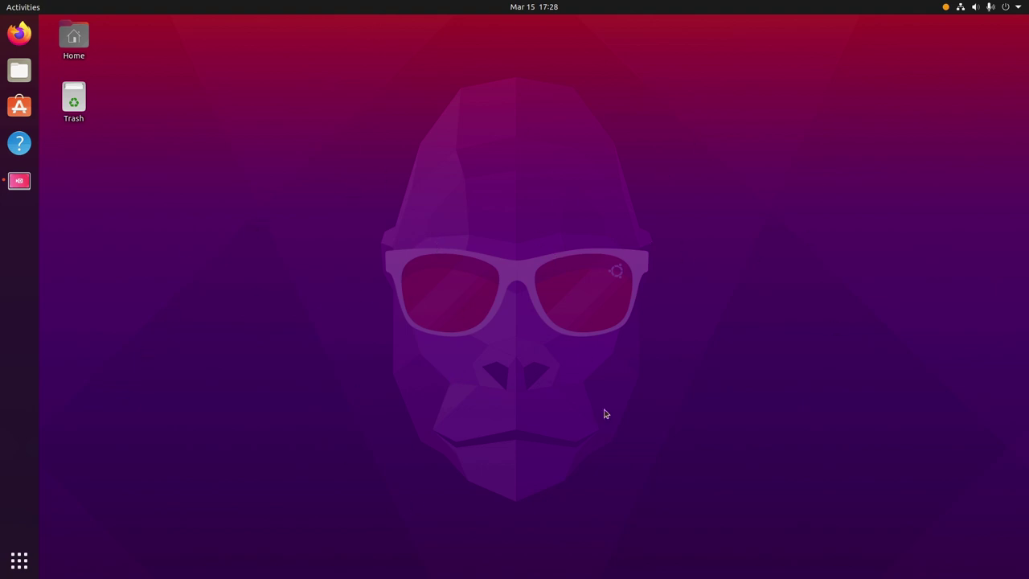
left_click(11, 184)
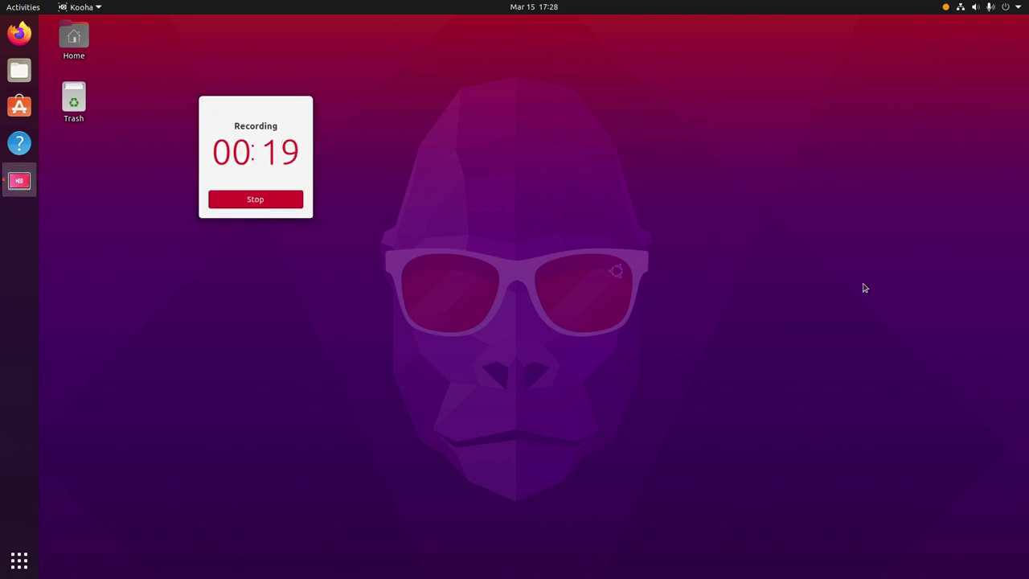
left_click(226, 201)
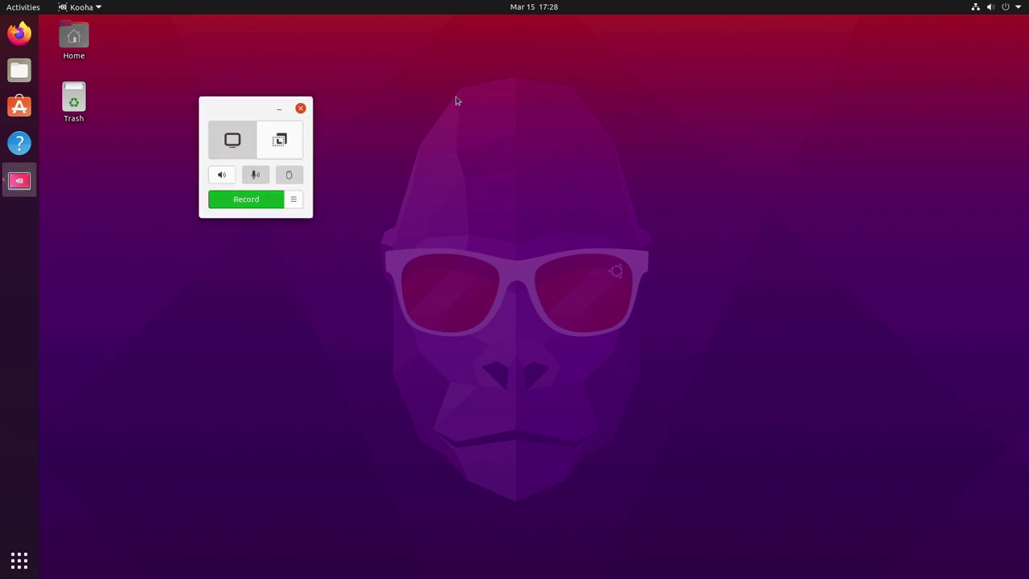
left_click(300, 109)
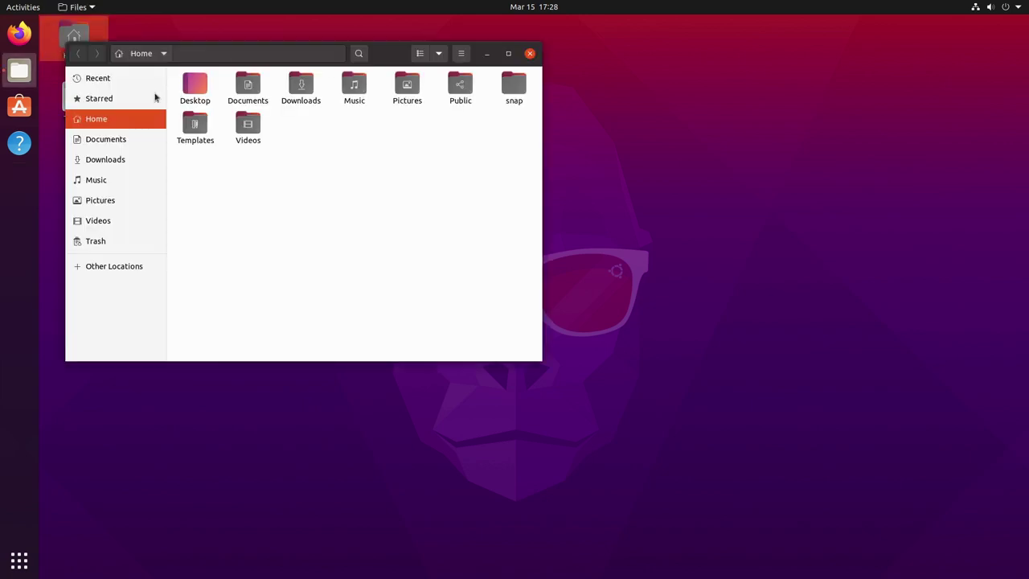
left_click(242, 139)
double_click(242, 139)
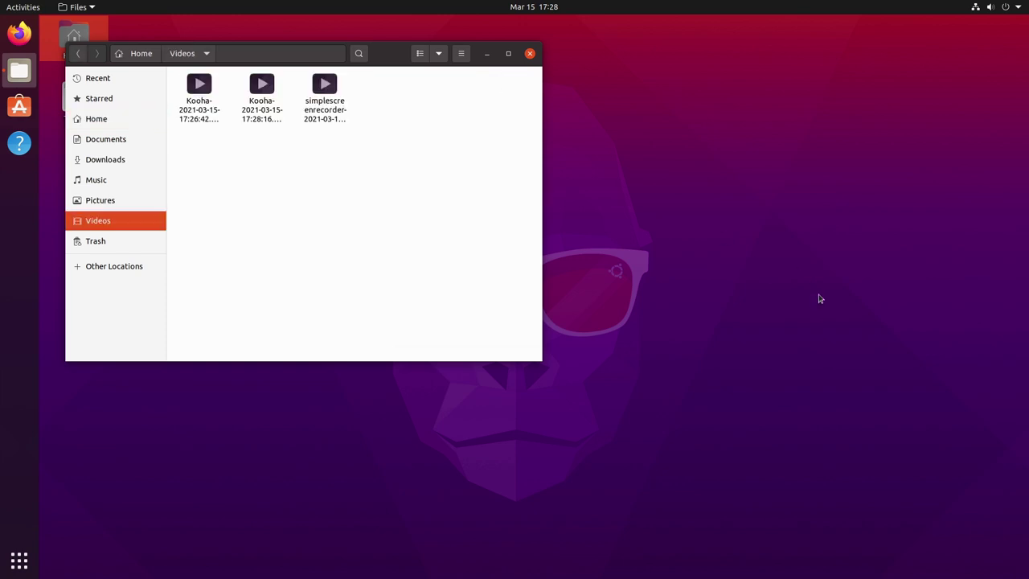
left_click(198, 98)
double_click(198, 98)
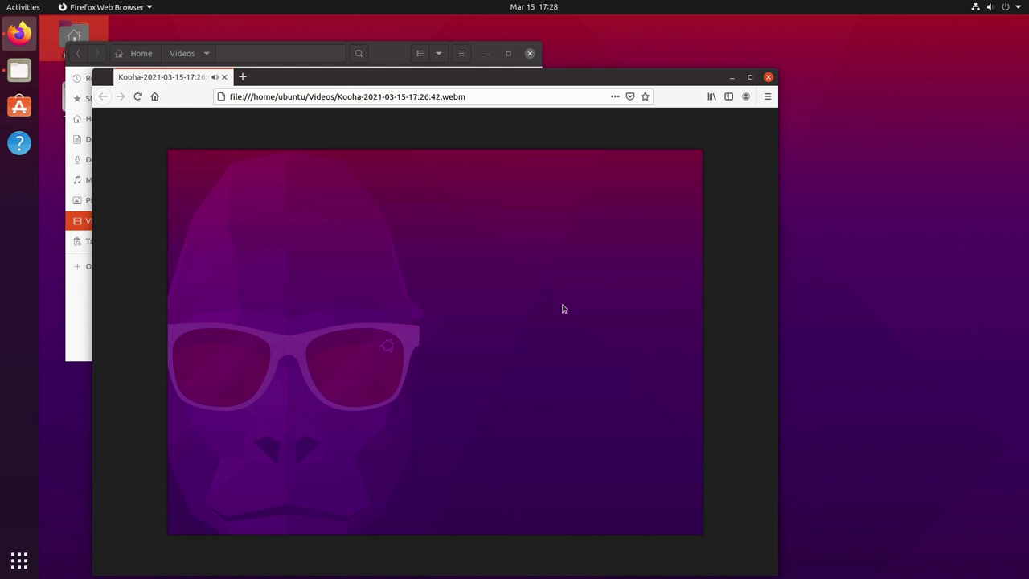
left_click(768, 76)
left_click(265, 96)
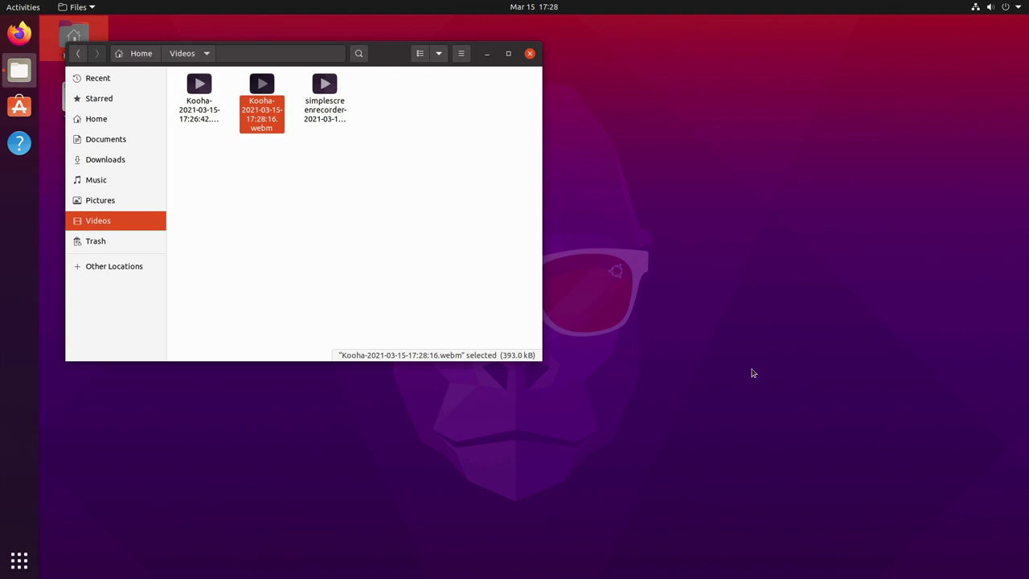
key("Return")
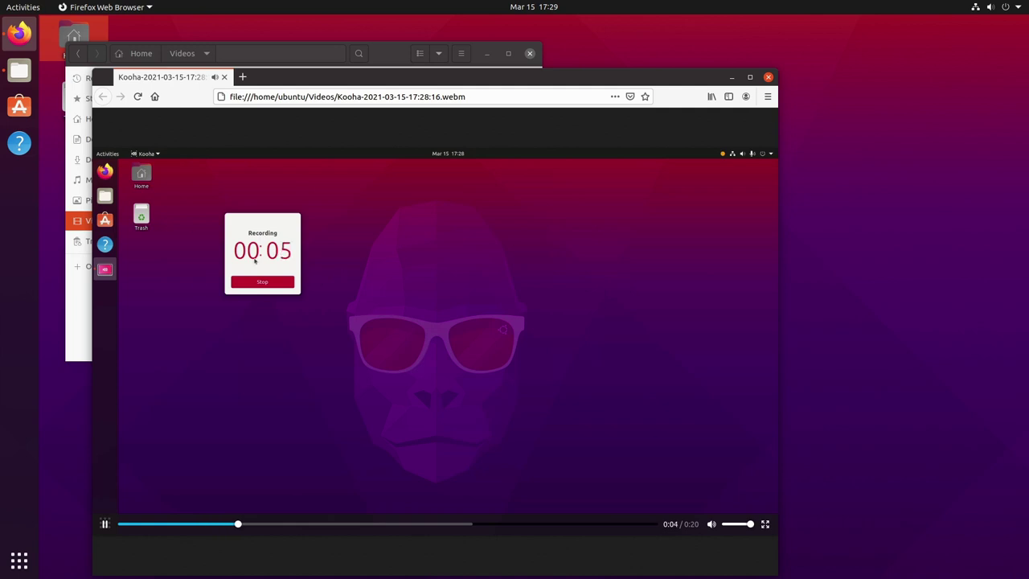
left_click(478, 361)
left_click(768, 77)
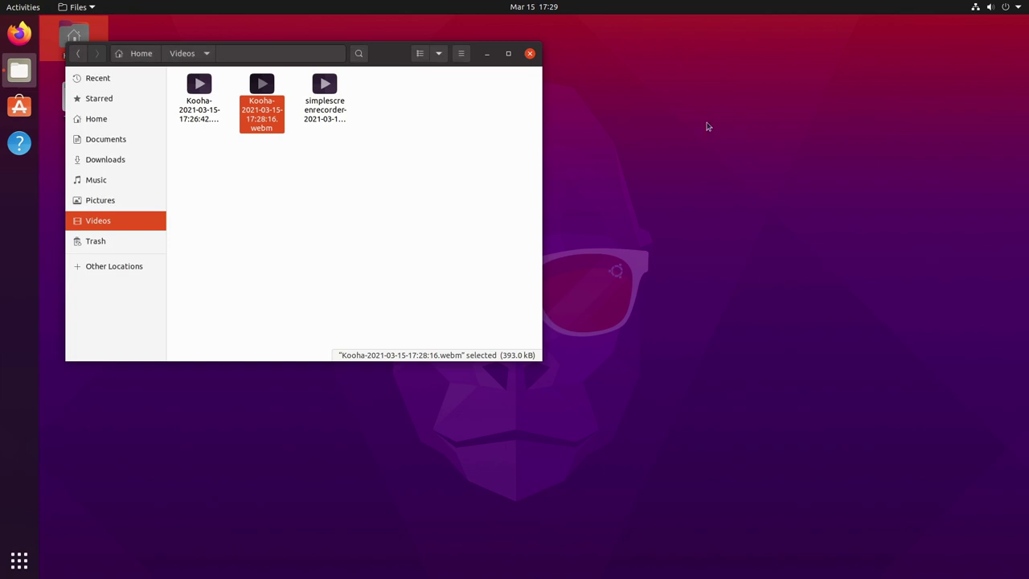
left_click(530, 53)
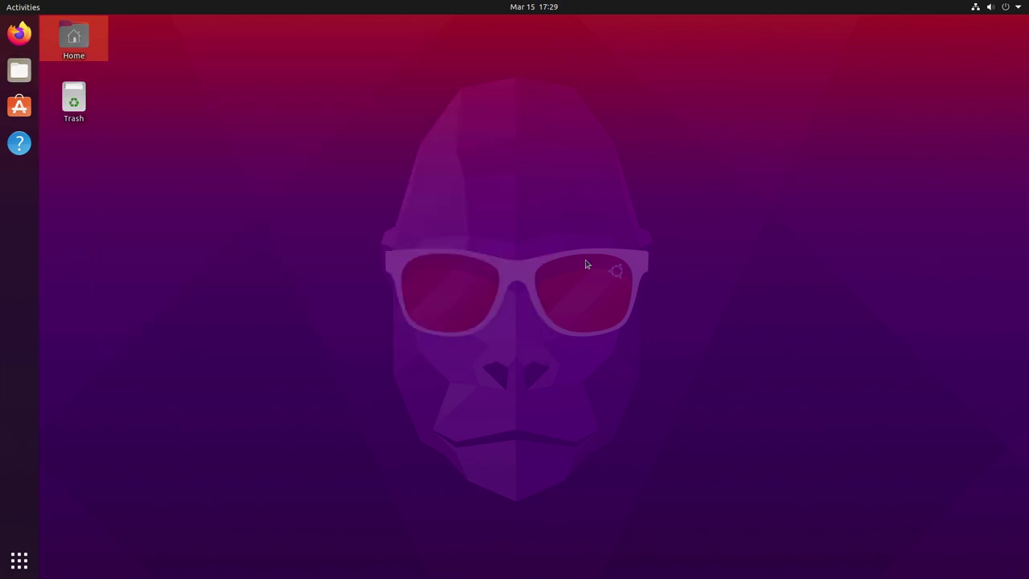
left_click(586, 265)
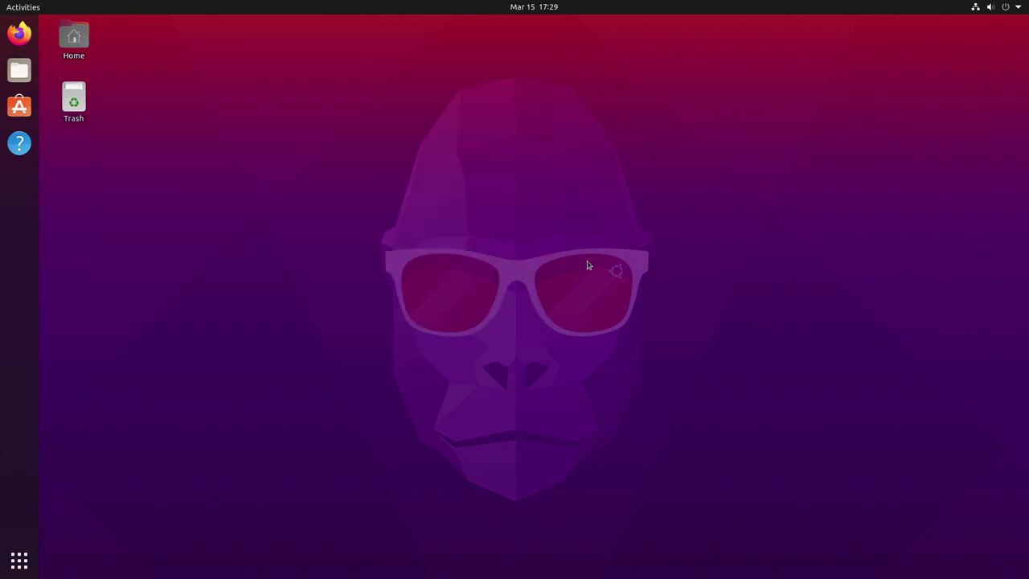